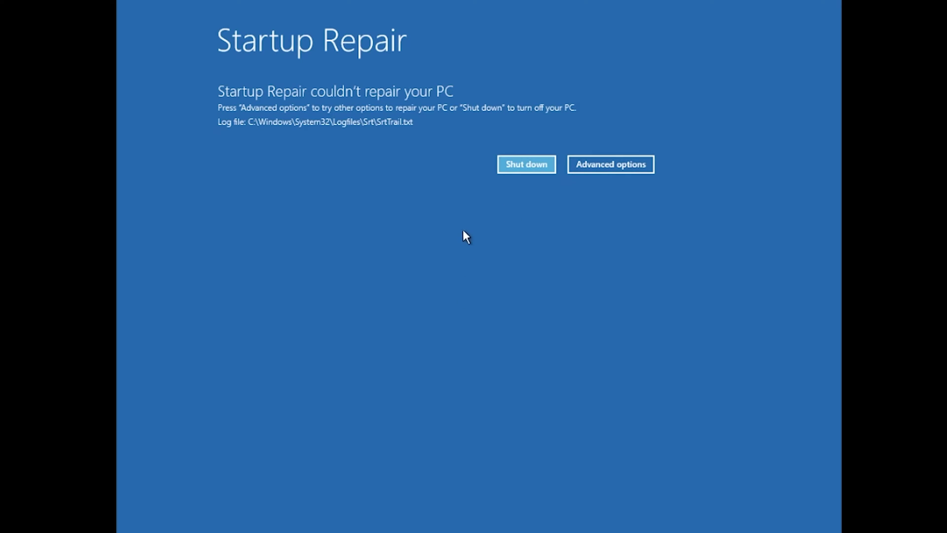
Step: Start Startup Repair via Advanced options > Troubleshoot and select the user account to continue
{"action": "left_click", "coordinate": [619, 160]}
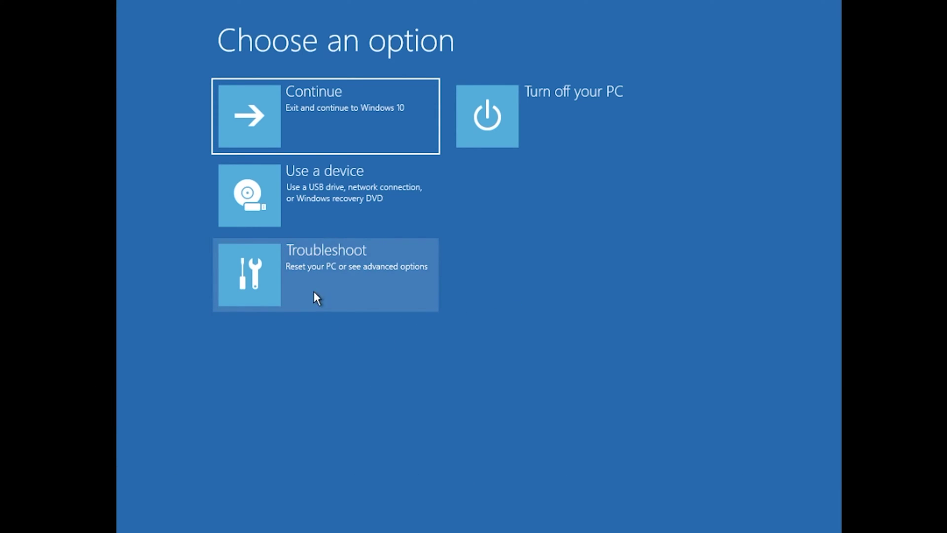
{"action": "left_click", "coordinate": [314, 292]}
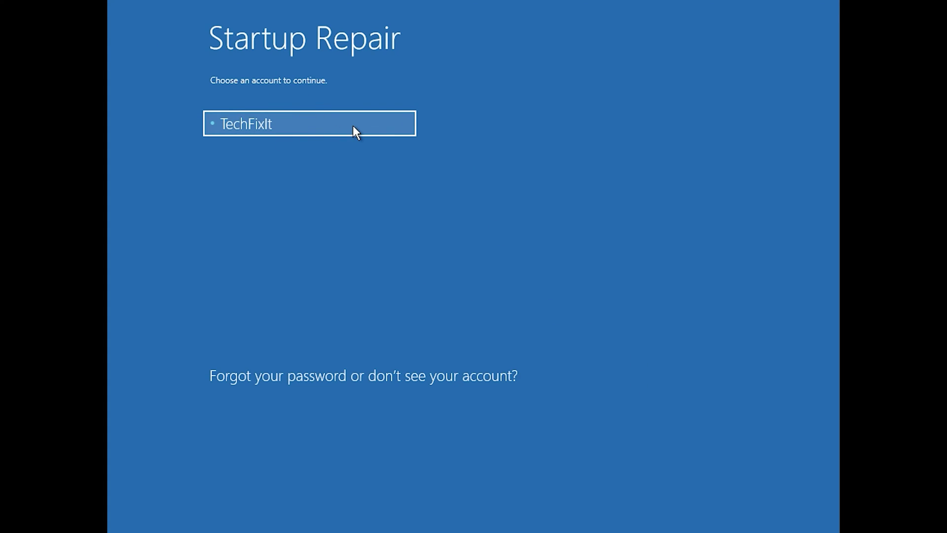
{"action": "left_click", "coordinate": [353, 127]}
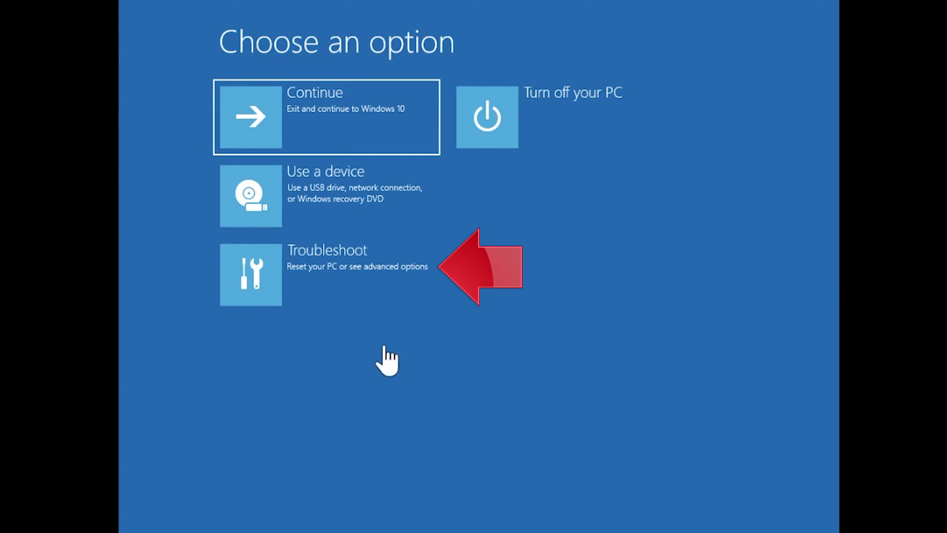
Step: Launch the recovery Command Prompt from Troubleshoot > Advanced options
{"action": "left_click", "coordinate": [316, 292]}
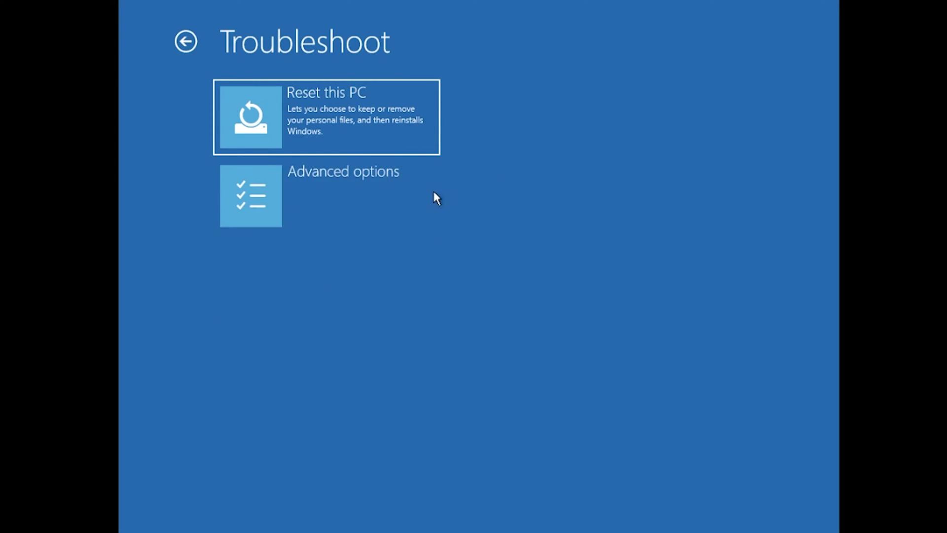
{"action": "left_click", "coordinate": [408, 196]}
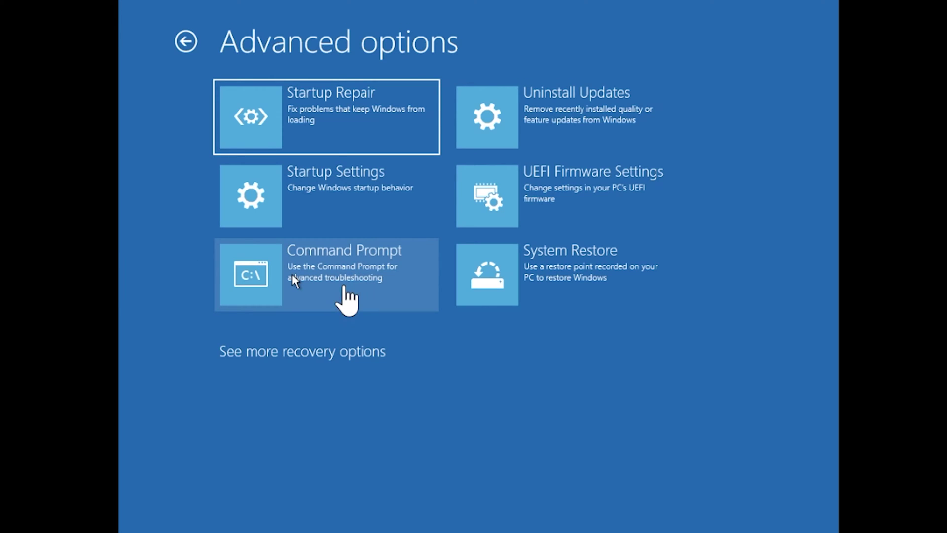
{"action": "left_click", "coordinate": [344, 285]}
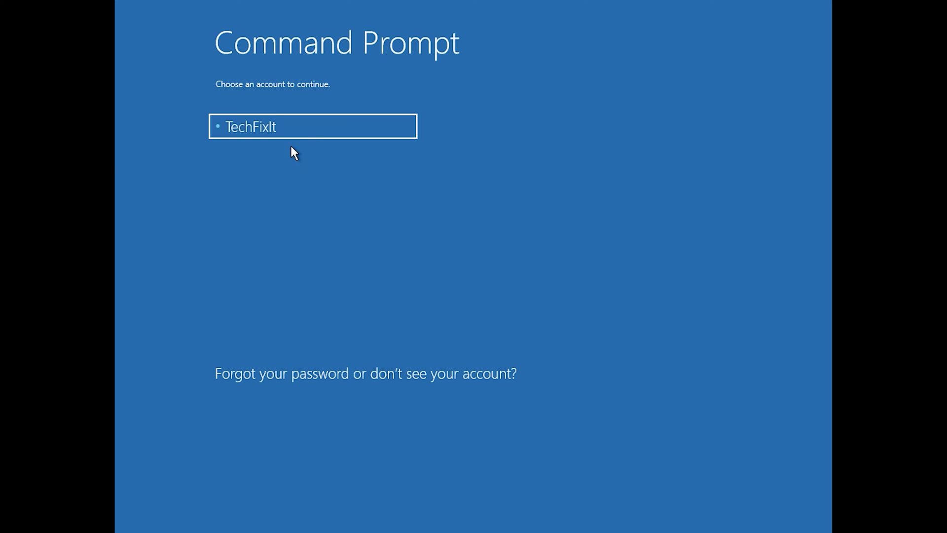
Step: Choose the account and submit its password to open the administrator Command Prompt, then enter bootrec /fixmbr
{"action": "left_click", "coordinate": [310, 133]}
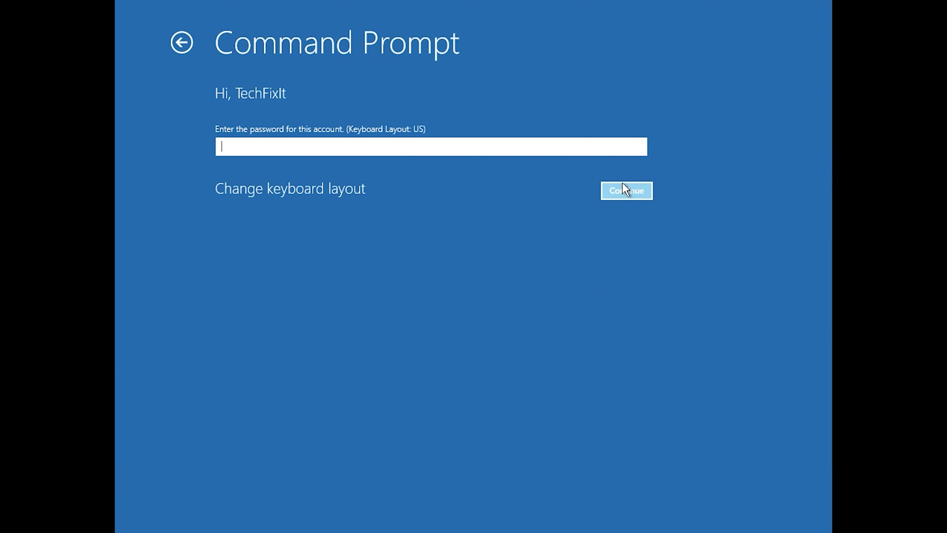
{"action": "left_click", "coordinate": [623, 184]}
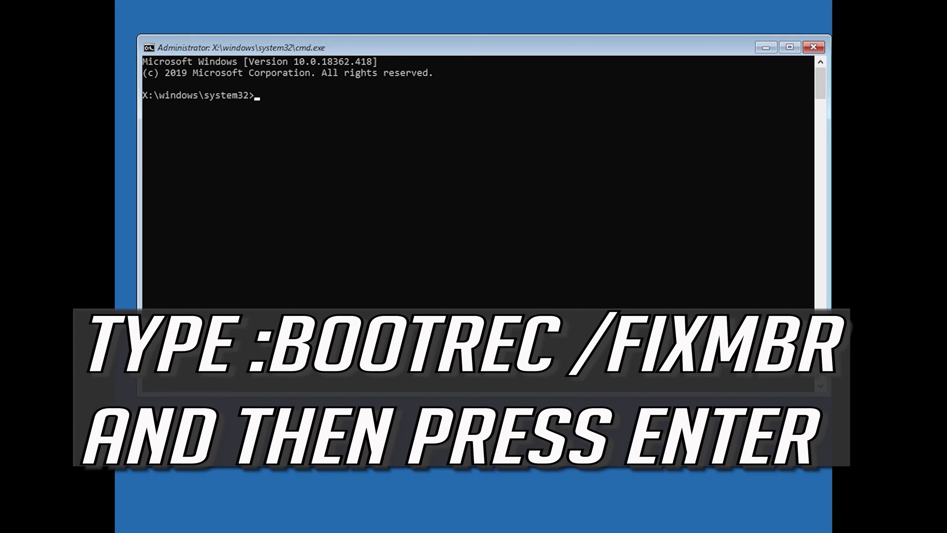
{"action": "type", "text": "bootrec /fixmbr"}
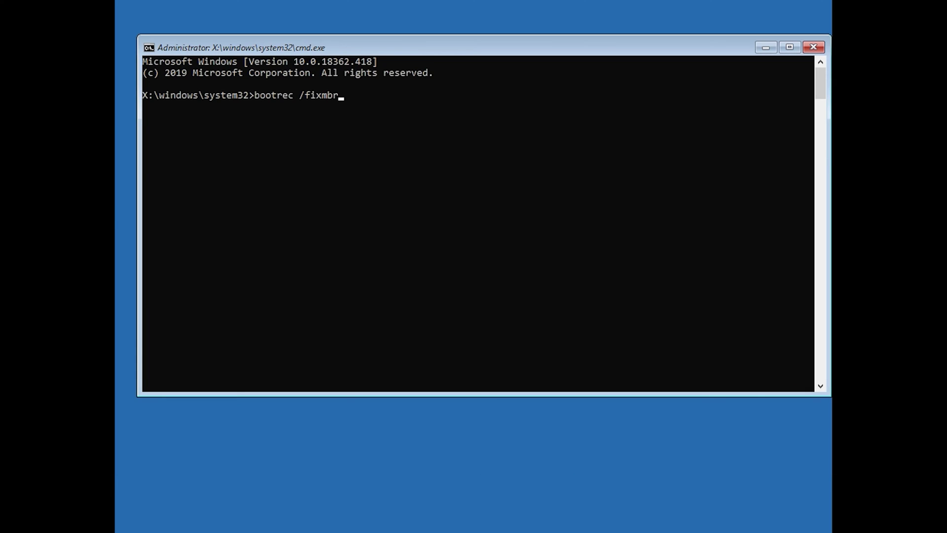
Step: Run bootrec /fixmbr successfully, then run bootrec /fixboot, which returns Access is denied
{"action": "key", "text": "Return"}
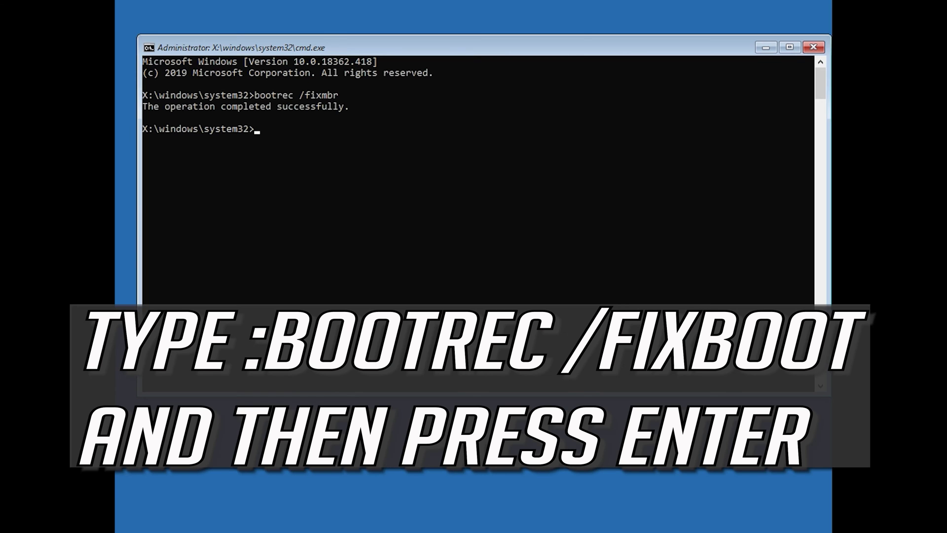
{"action": "type", "text": "bootrec /fixboot"}
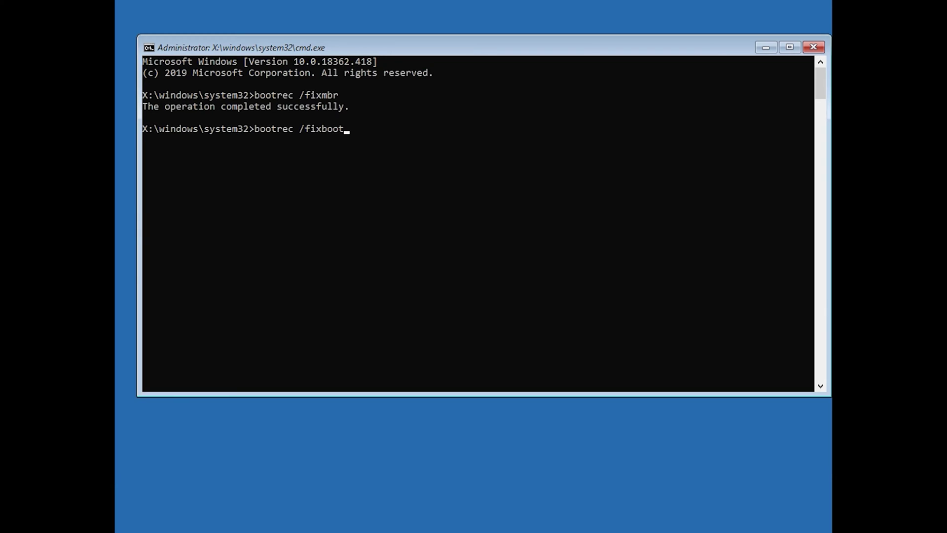
{"action": "key", "text": "Return"}
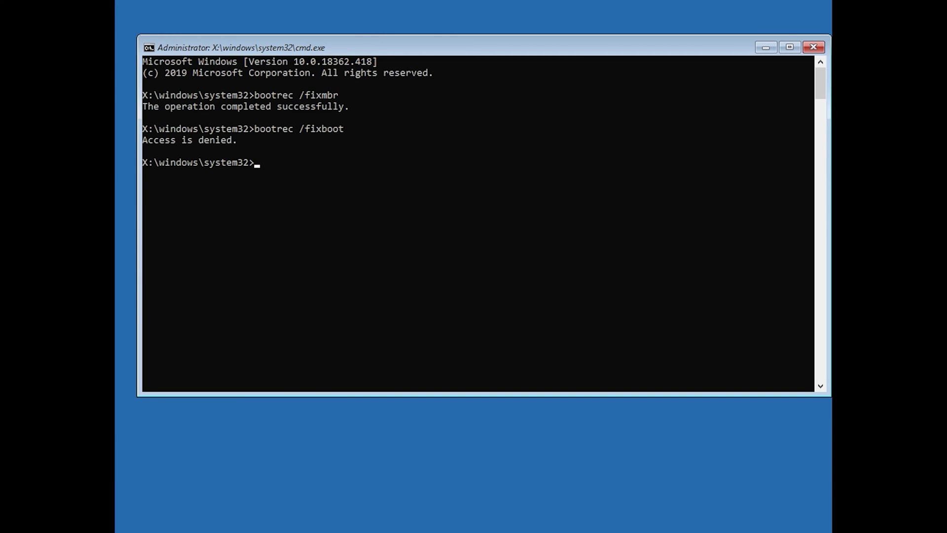
Step: Update the NTFS boot code with bootsect /nt60 sys, then rerun bootrec /fixboot successfully
{"action": "type", "text": "boot"}
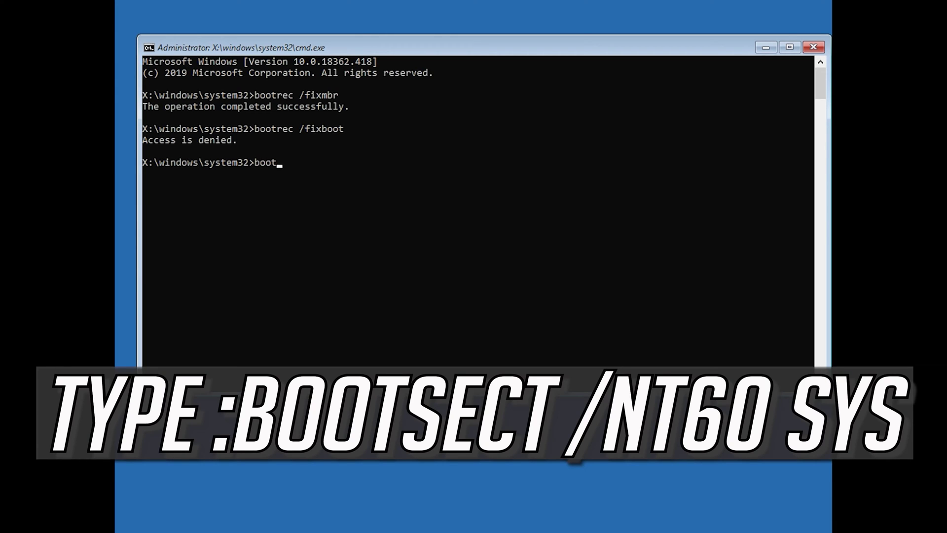
{"action": "type", "text": "sect /nt60 sys"}
{"action": "key", "text": "Return"}
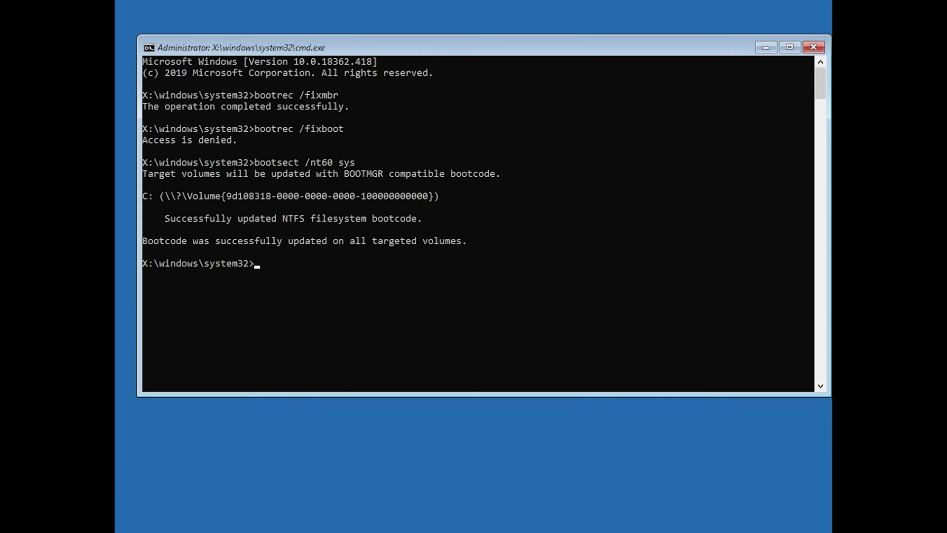
{"action": "type", "text": "boot"}
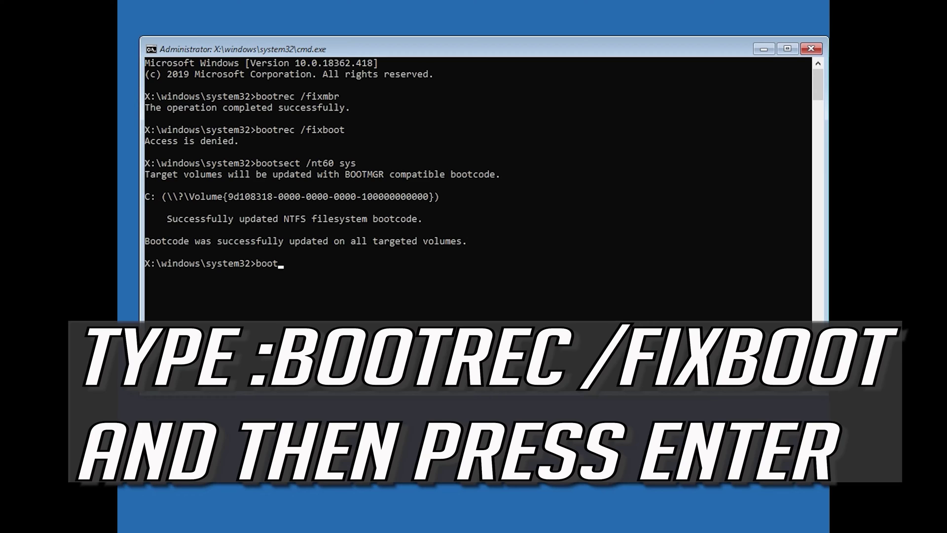
{"action": "type", "text": "rec /fixboot"}
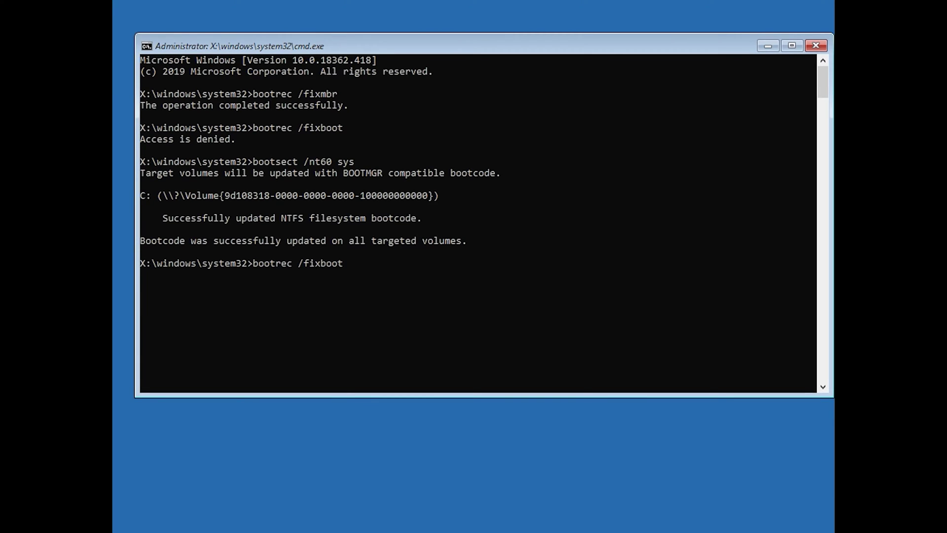
{"action": "key", "text": "Return"}
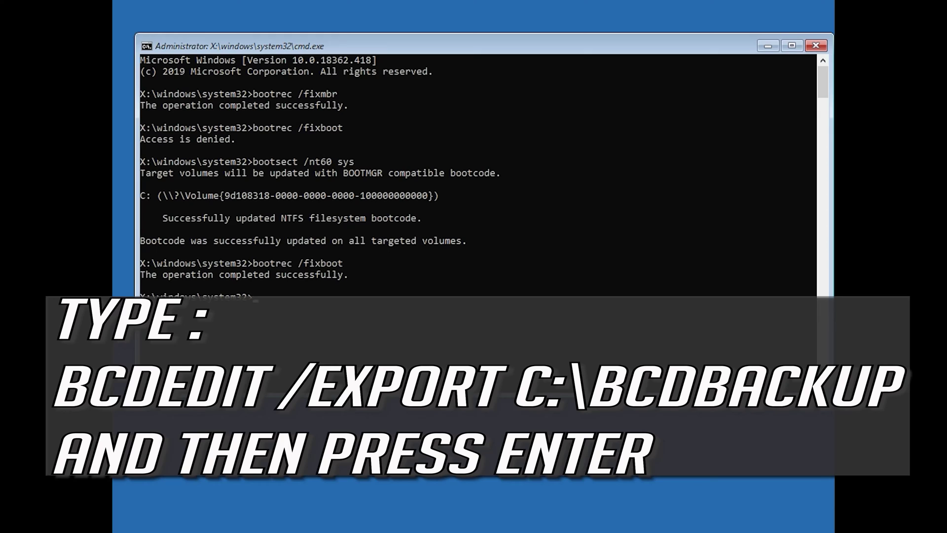
Step: Back up the BCD store to c:\bcdbackup with bcdedit /export, then enter attrib c:\boot\bcd -h -r -s
{"action": "type", "text": "bcdedit /export c:\\bcdbackup"}
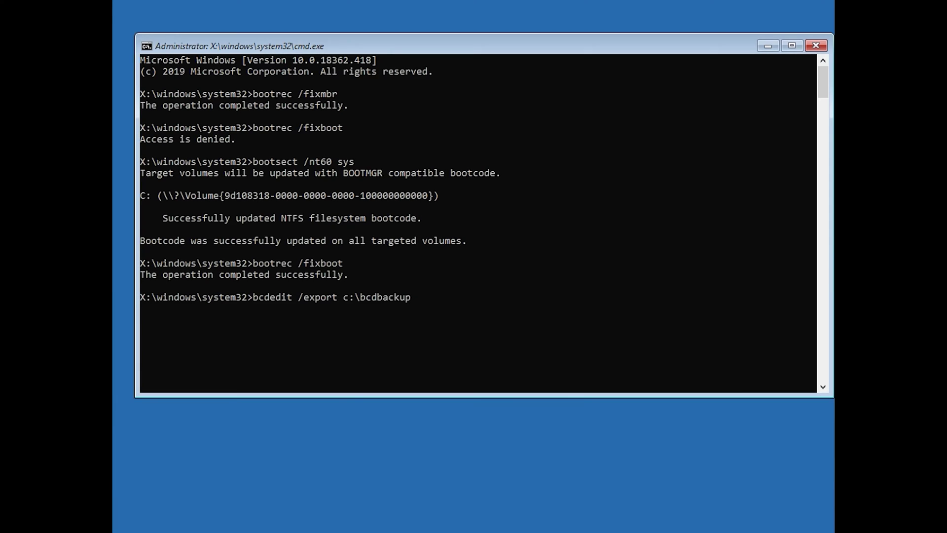
{"action": "key", "text": "Return"}
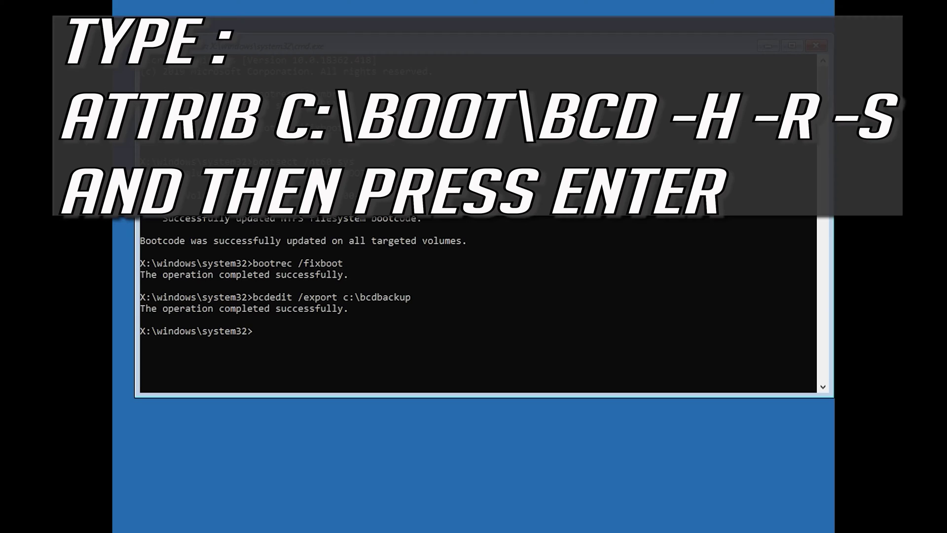
{"action": "type", "text": "attrib c:\\boot\\bcd -h -"}
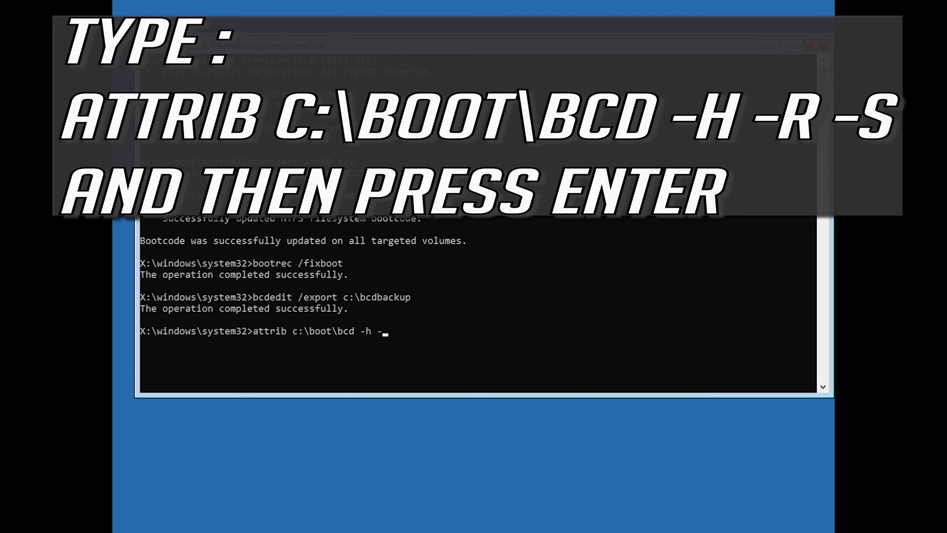
{"action": "type", "text": "r -s"}
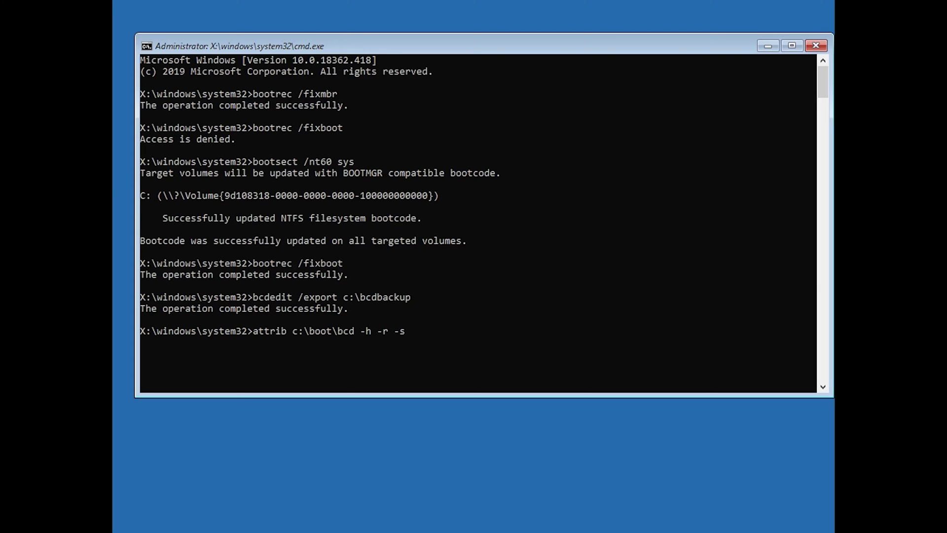
Step: Clear the hidden, read-only and system attributes on c:\boot\bcd and rename it to bcd.old
{"action": "key", "text": "Return"}
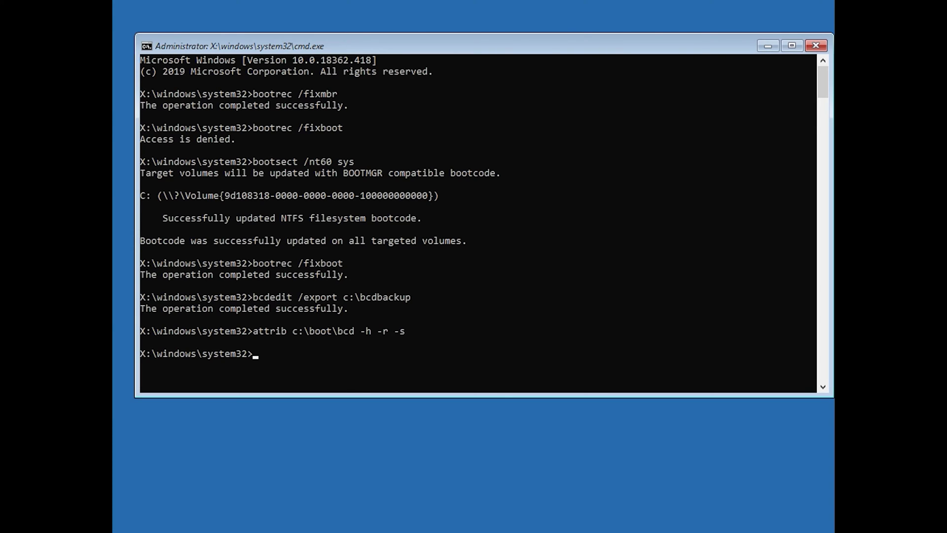
{"action": "type", "text": "ren c:"}
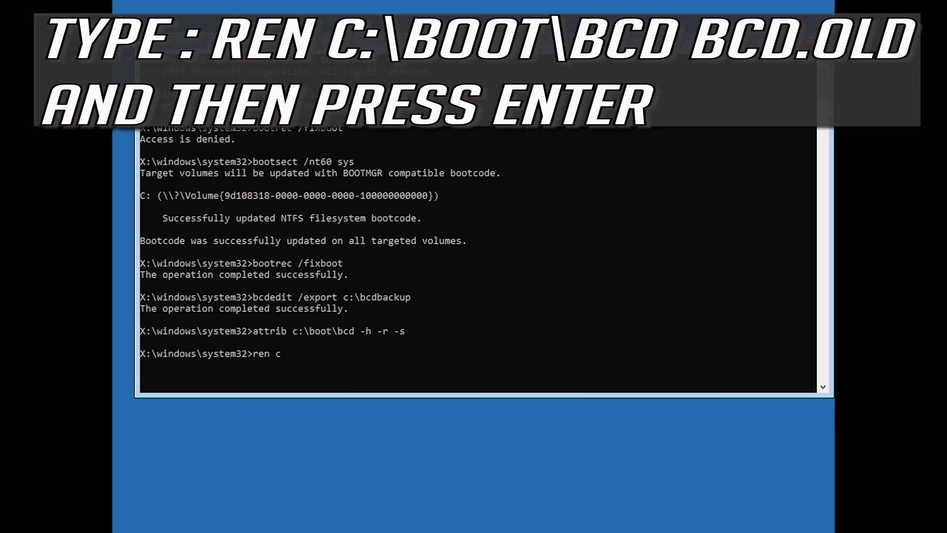
{"action": "type", "text": "\\boot\\bcd bcd.old"}
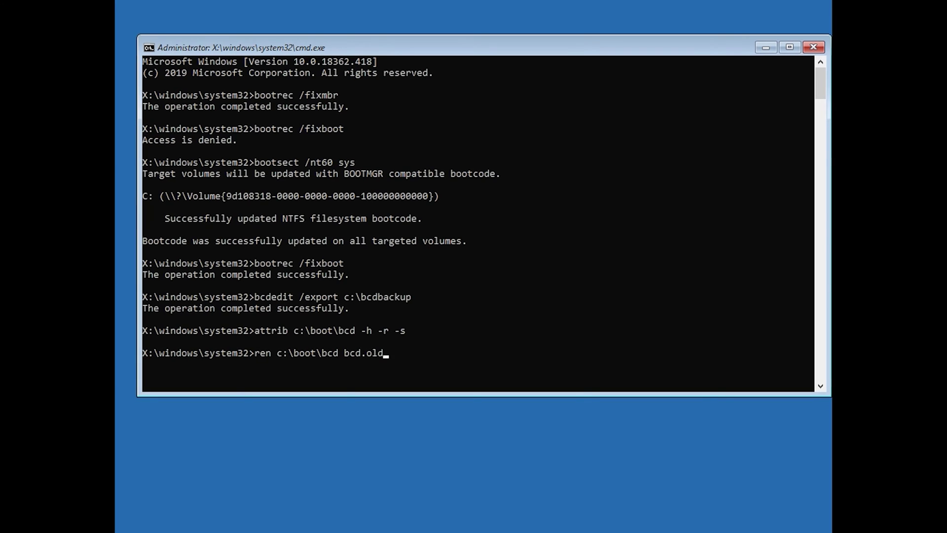
{"action": "key", "text": "Return"}
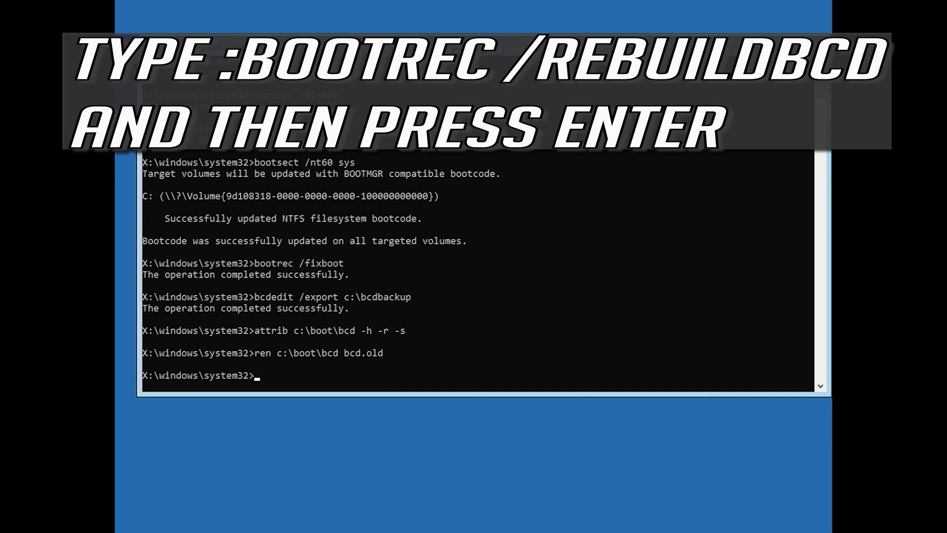
Step: Run bootrec /rebuildbcd, answer Y to add D:\Windows to the boot list, then exit Command Prompt
{"action": "type", "text": "bootrec /rebuildbcd"}
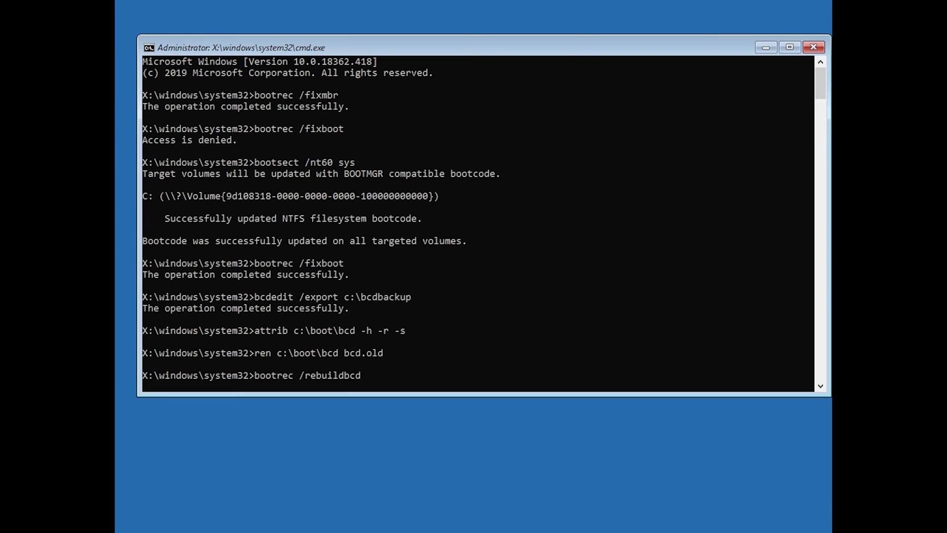
{"action": "key", "text": "Return"}
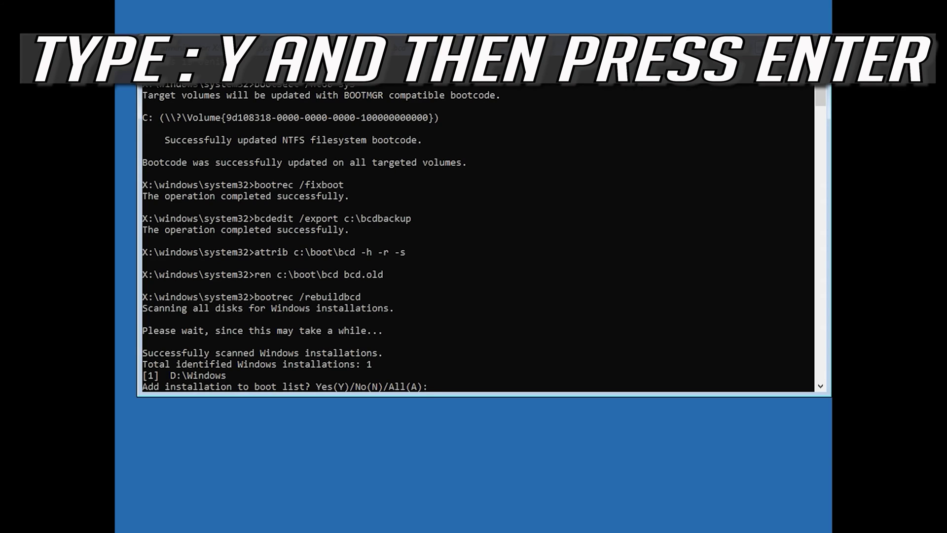
{"action": "type", "text": "y"}
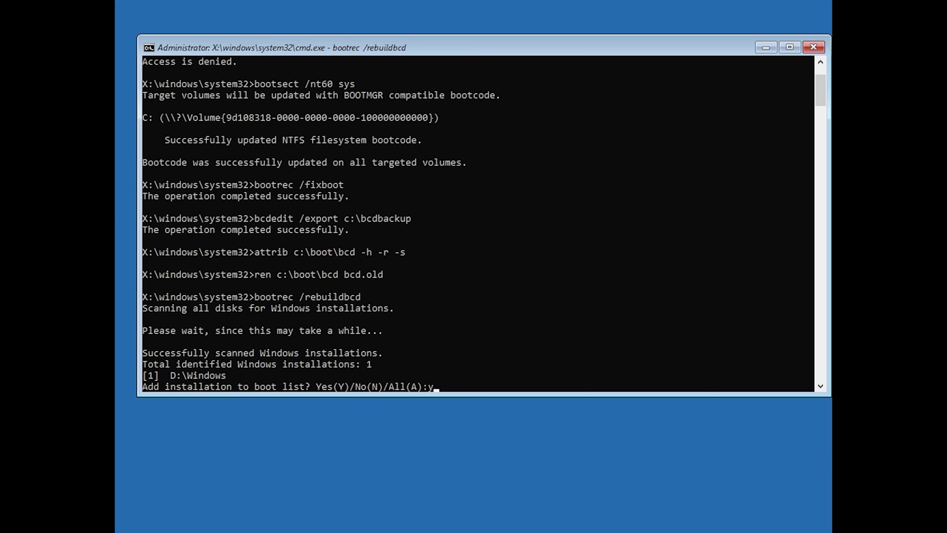
{"action": "key", "text": "Return"}
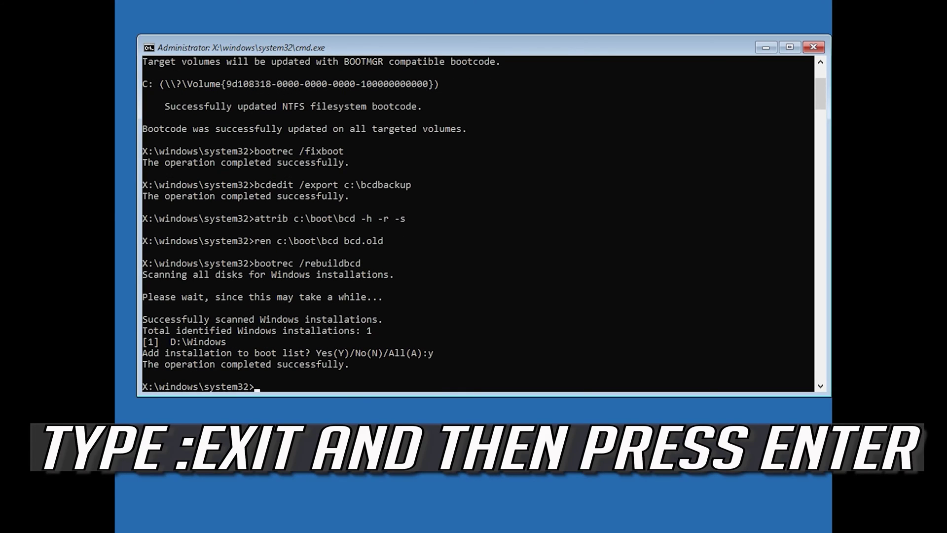
{"action": "type", "text": "exit"}
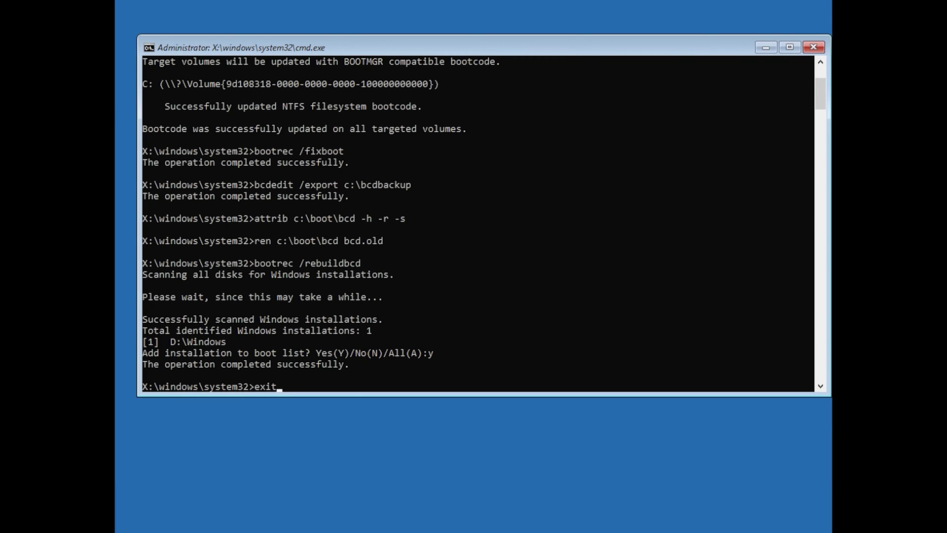
{"action": "key", "text": "Return"}
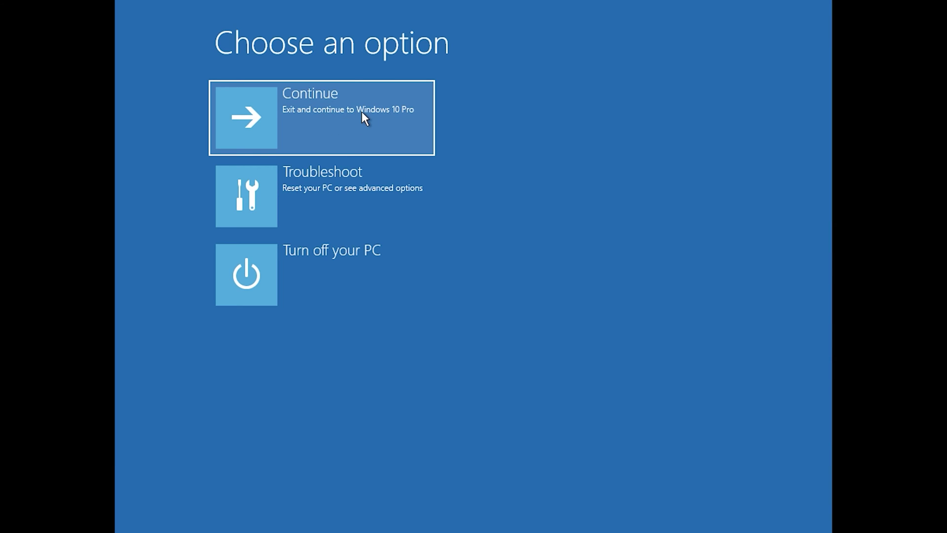
Step: Continue to restart, then launch System Restore from Troubleshoot > Advanced options and pick the account
{"action": "left_click", "coordinate": [362, 111]}
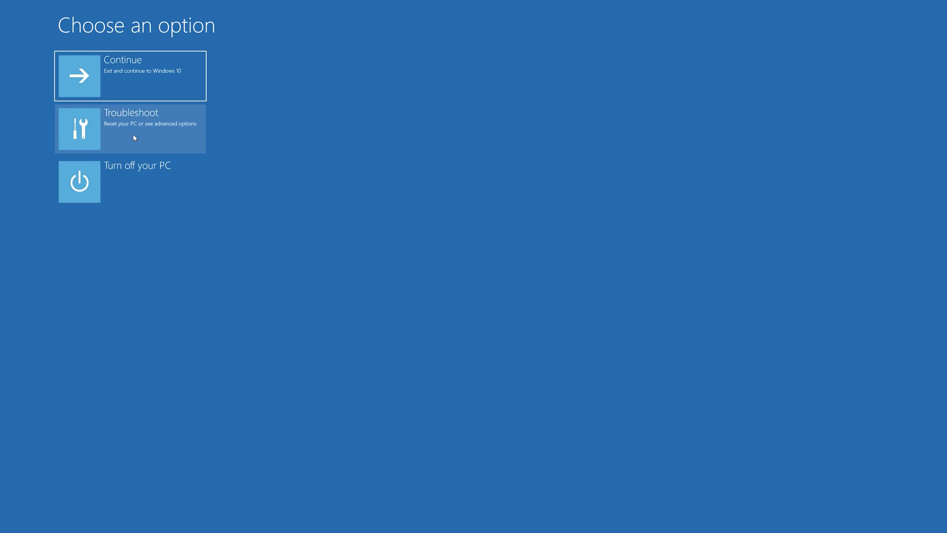
{"action": "left_click", "coordinate": [135, 137]}
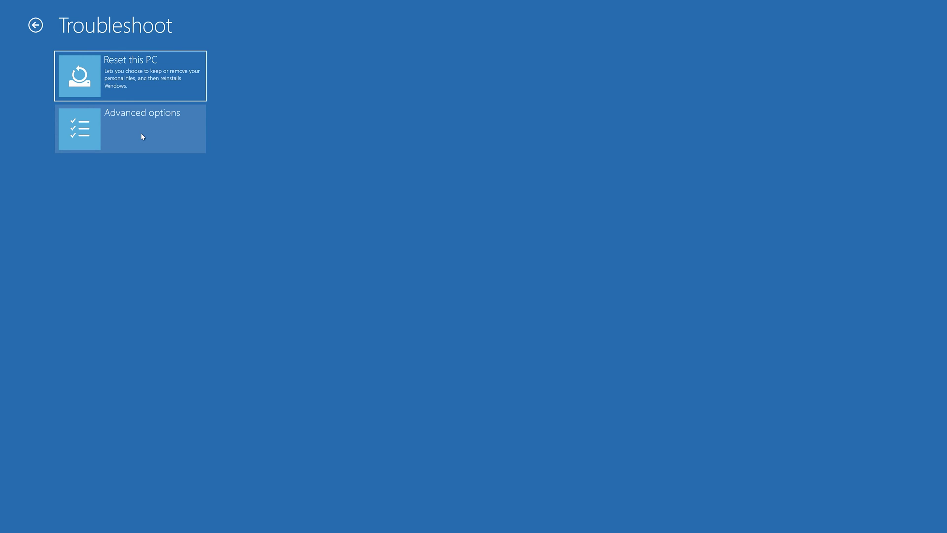
{"action": "left_click", "coordinate": [142, 137]}
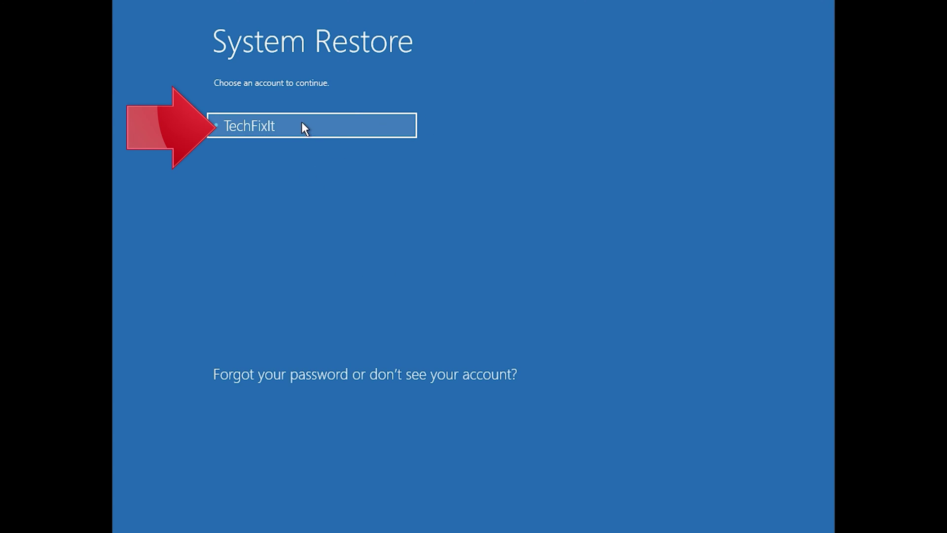
{"action": "left_click", "coordinate": [321, 123]}
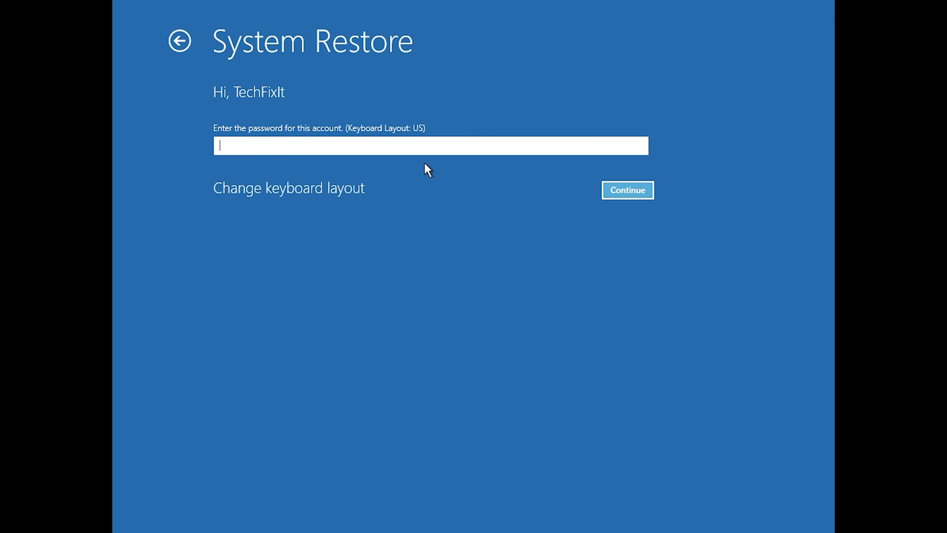
Step: Restore the system to the 1/10/2020 12:21:42 AM restore point without a password, confirming the restore
{"action": "left_click", "coordinate": [616, 193]}
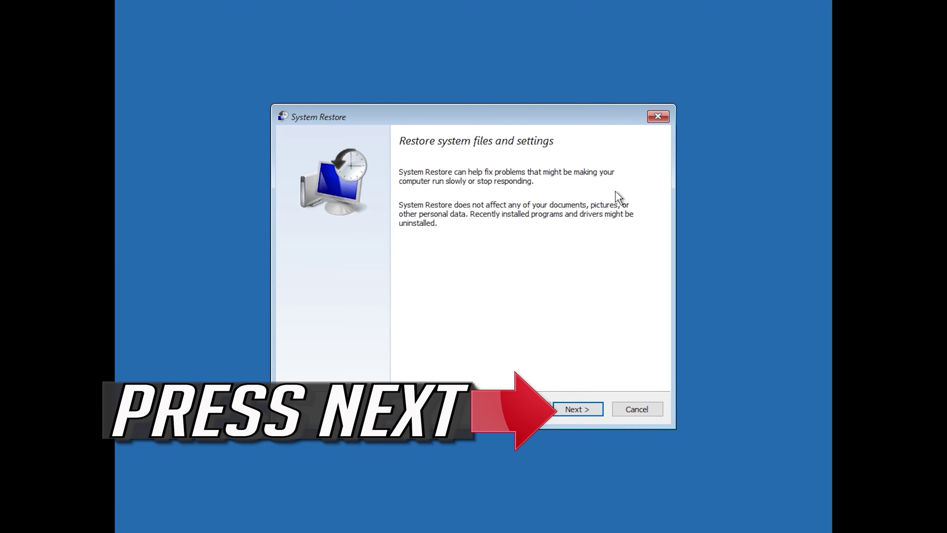
{"action": "left_click", "coordinate": [579, 411]}
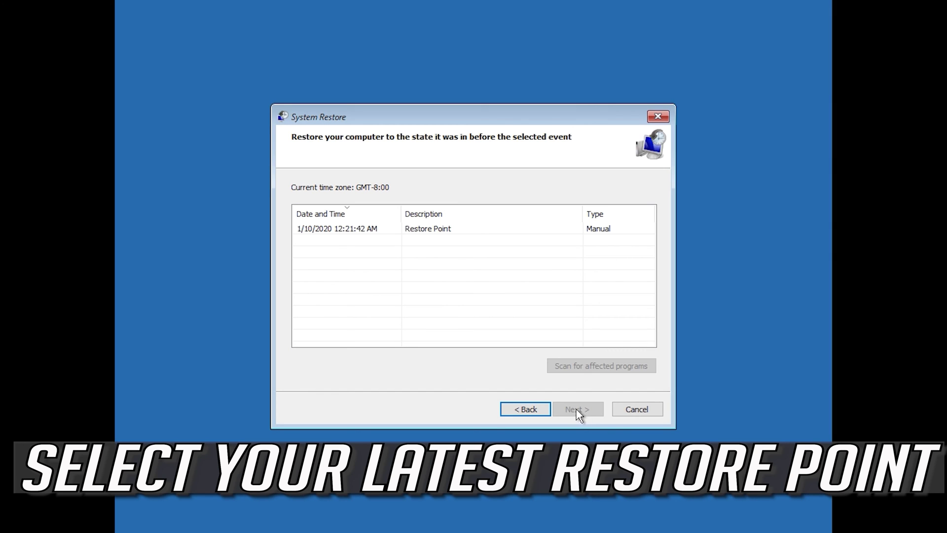
{"action": "left_click", "coordinate": [331, 232]}
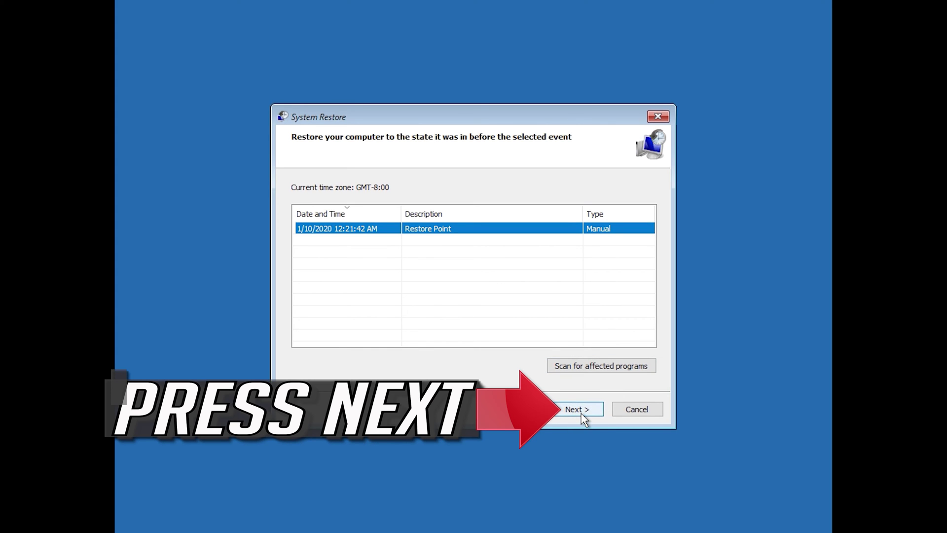
{"action": "left_click", "coordinate": [582, 417]}
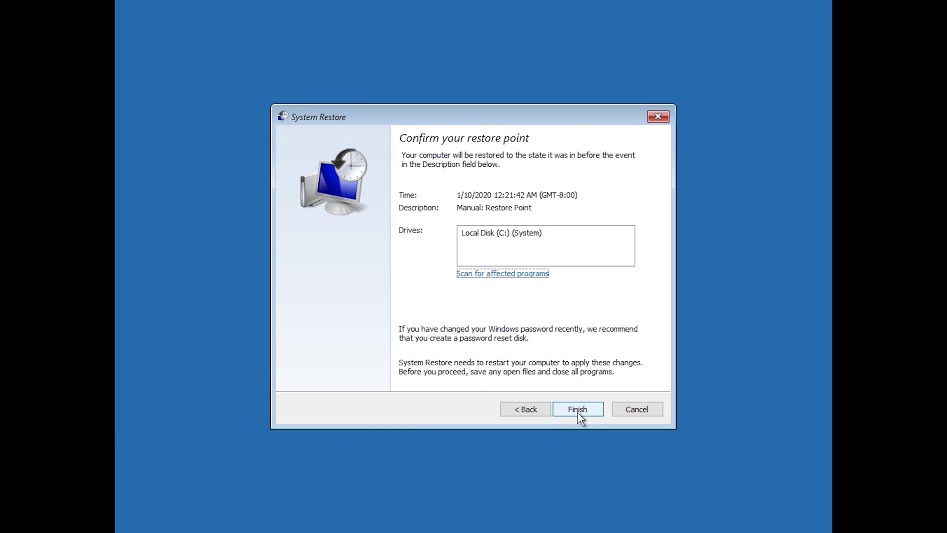
{"action": "left_click", "coordinate": [578, 410]}
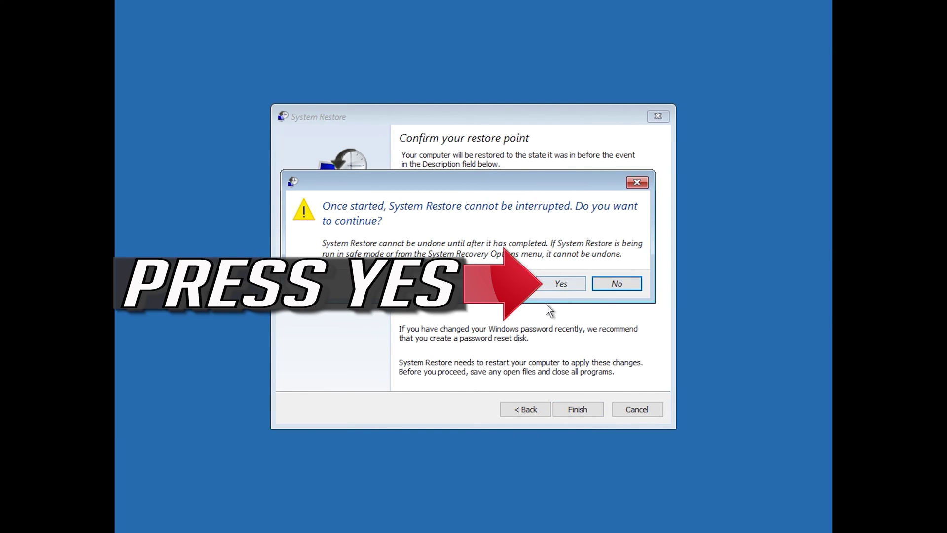
{"action": "left_click", "coordinate": [560, 284]}
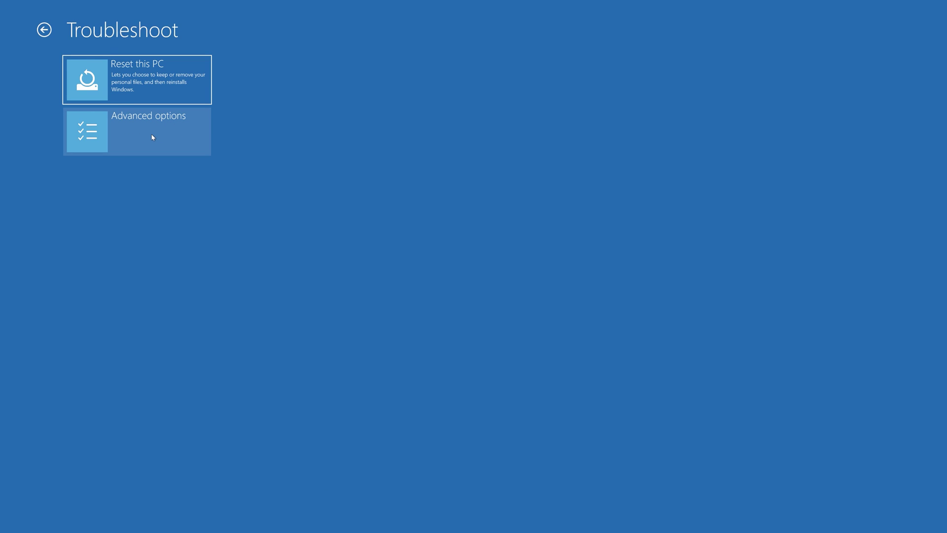
Step: Launch Command Prompt from Advanced options and choose the user account to reach its password prompt
{"action": "left_click", "coordinate": [153, 137]}
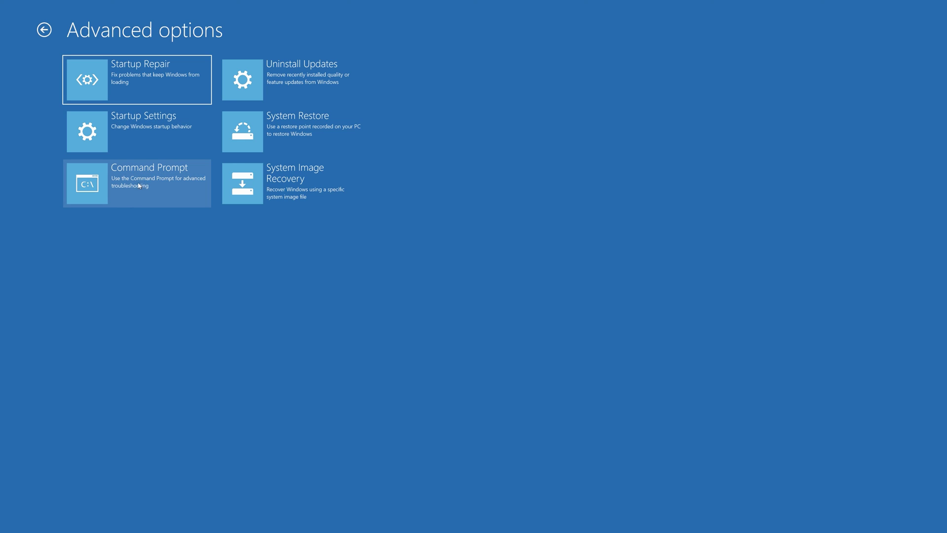
{"action": "left_click", "coordinate": [178, 189]}
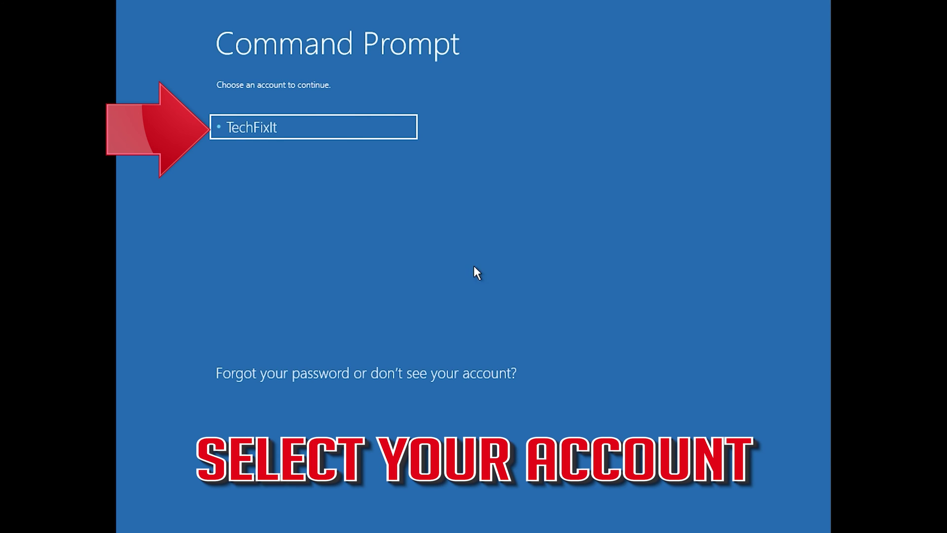
{"action": "left_click", "coordinate": [380, 135]}
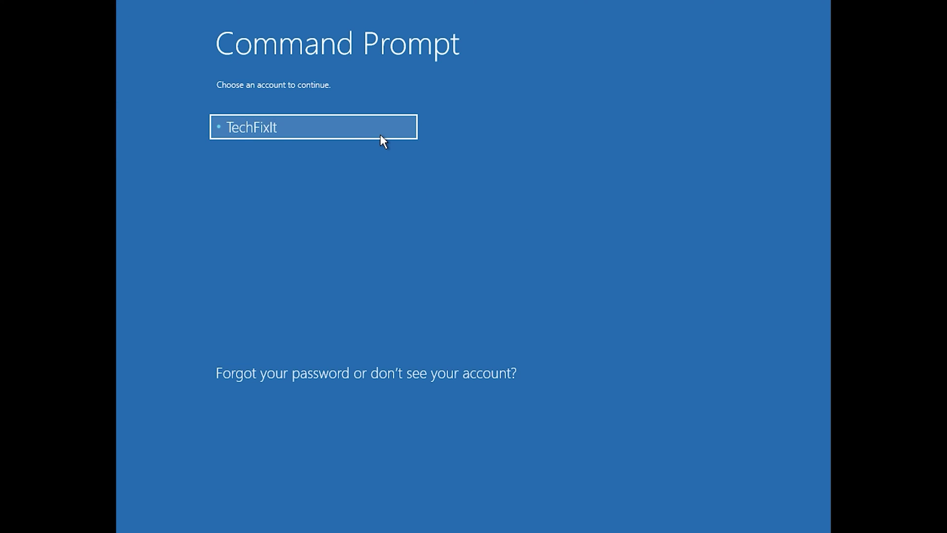
{"action": "left_click", "coordinate": [383, 142]}
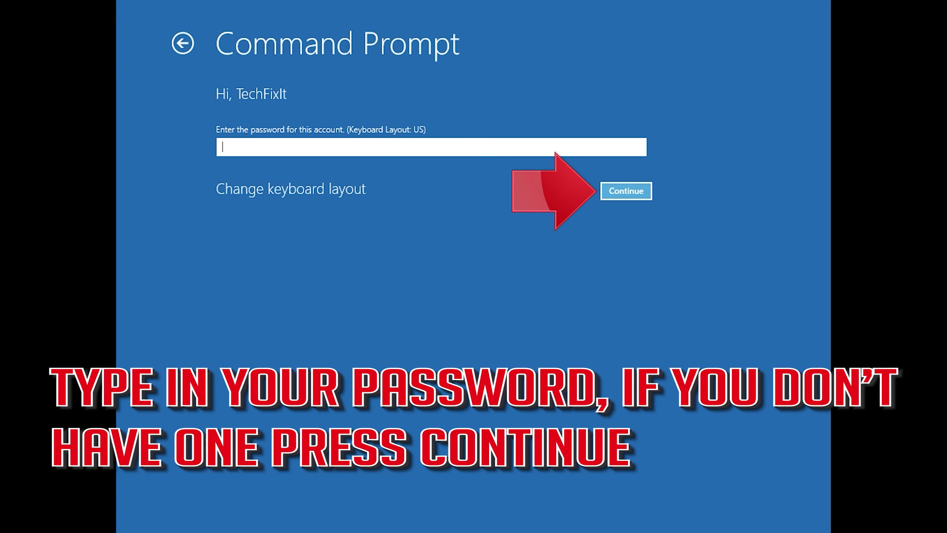
Step: Continue with an empty password into Command Prompt and begin entering the chkdsk command
{"action": "left_click", "coordinate": [622, 194]}
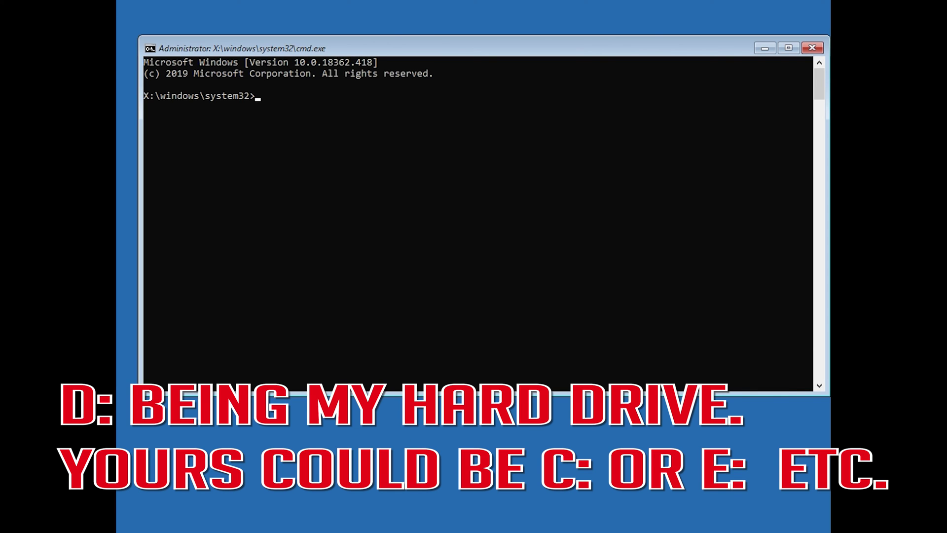
{"action": "type", "text": "chkdsk"}
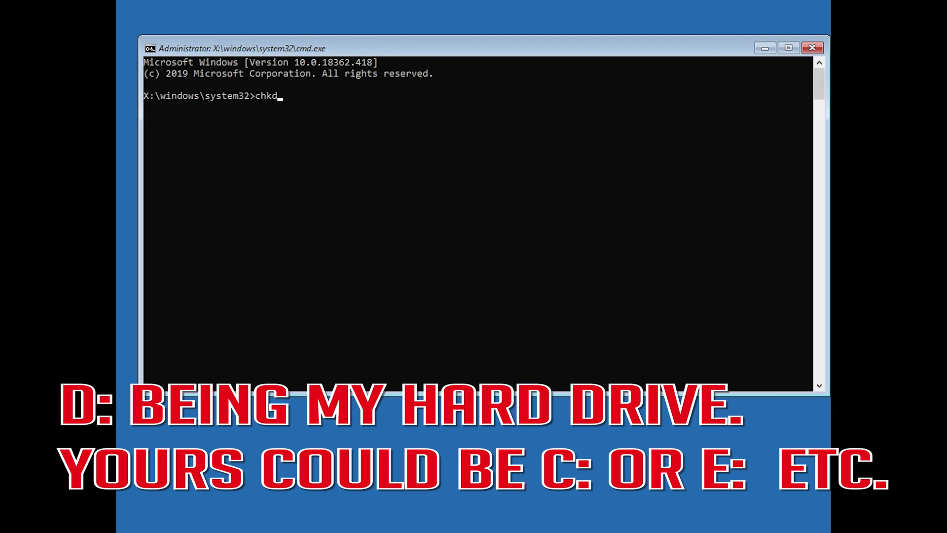